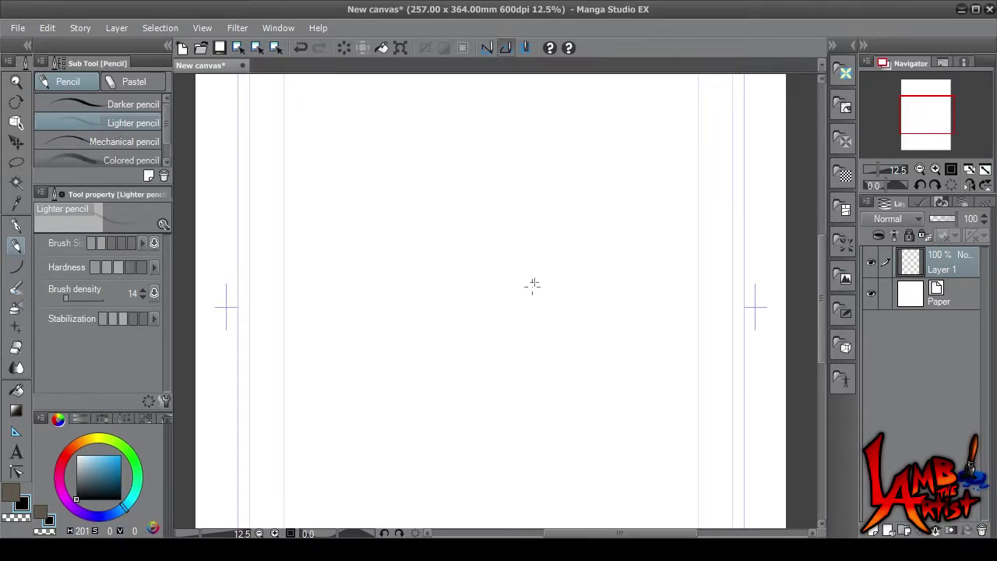
- Draw a few light test strokes on the canvas, then undo them
{"action": "left_click_drag", "start_coordinate": [659, 148], "coordinate": [556, 252]}
{"action": "left_click_drag", "start_coordinate": [645, 177], "coordinate": [594, 230]}
{"action": "left_click_drag", "start_coordinate": [670, 189], "coordinate": [596, 250]}
{"action": "key", "text": "ctrl+z"}
{"action": "key", "text": "ctrl+z"}
{"action": "key", "text": "ctrl+z"}
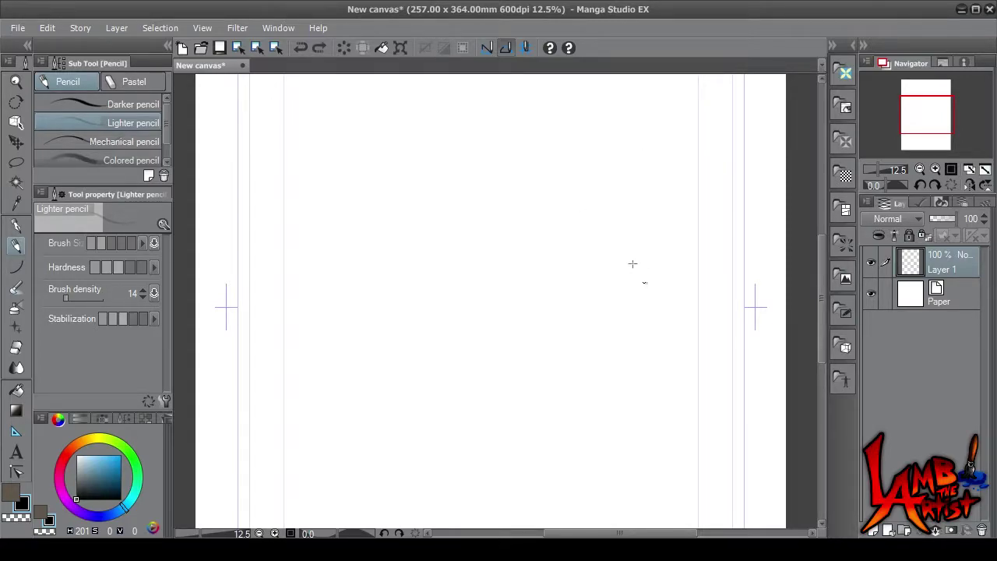
- Activate the Symmetrical ruler (2 lines, line symmetry) and zoom out to show the full page
{"action": "left_click", "coordinate": [14, 433]}
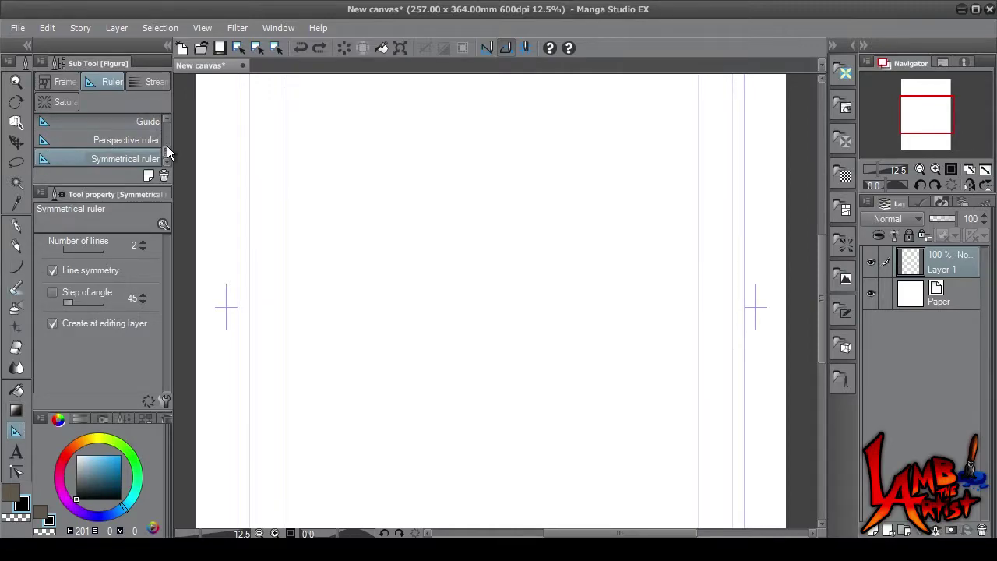
{"action": "mouse_move", "coordinate": [166, 153]}
{"action": "left_mouse_down"}
{"action": "mouse_move", "coordinate": [167, 127]}
{"action": "mouse_move", "coordinate": [167, 156]}
{"action": "left_mouse_up"}
{"action": "left_click_drag", "start_coordinate": [946, 122], "coordinate": [932, 138]}
{"action": "left_click", "coordinate": [921, 169]}
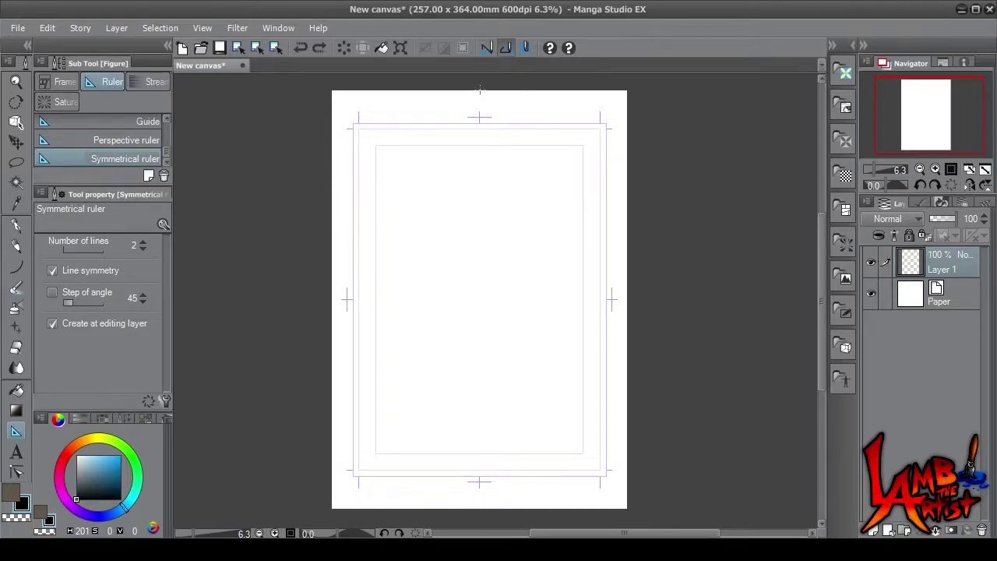
- Lay a vertical symmetry ruler down the page centre on Layer 1, undoing the misplaced and horizontal attempts
{"action": "left_click_drag", "start_coordinate": [480, 89], "coordinate": [479, 518]}
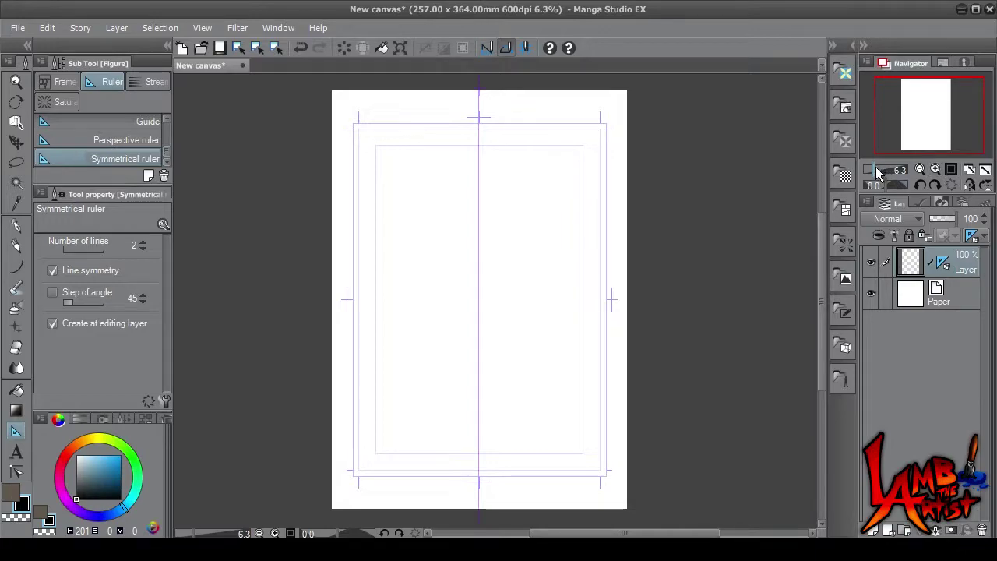
{"action": "left_click_drag", "start_coordinate": [876, 167], "coordinate": [877, 167]}
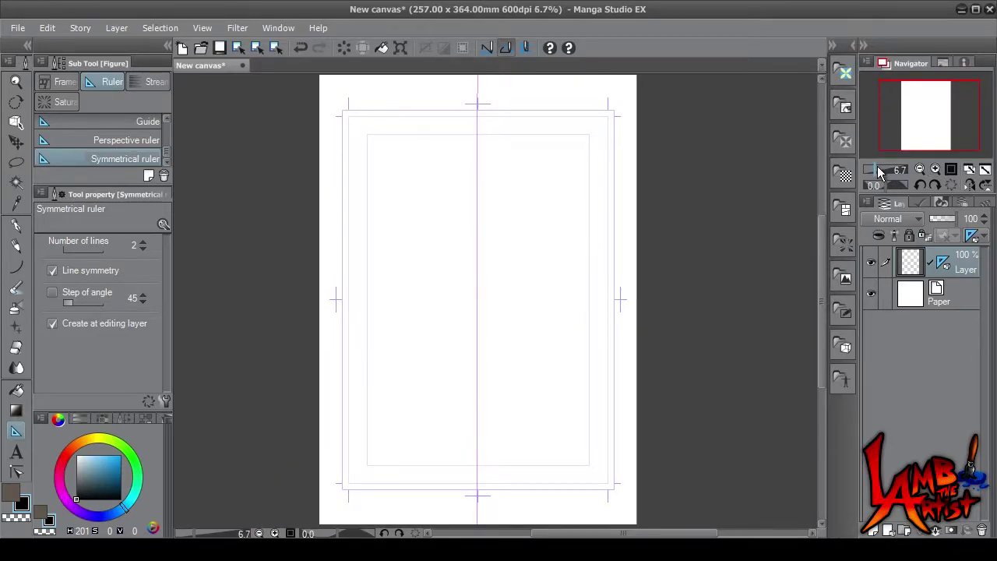
{"action": "key", "text": "ctrl+z"}
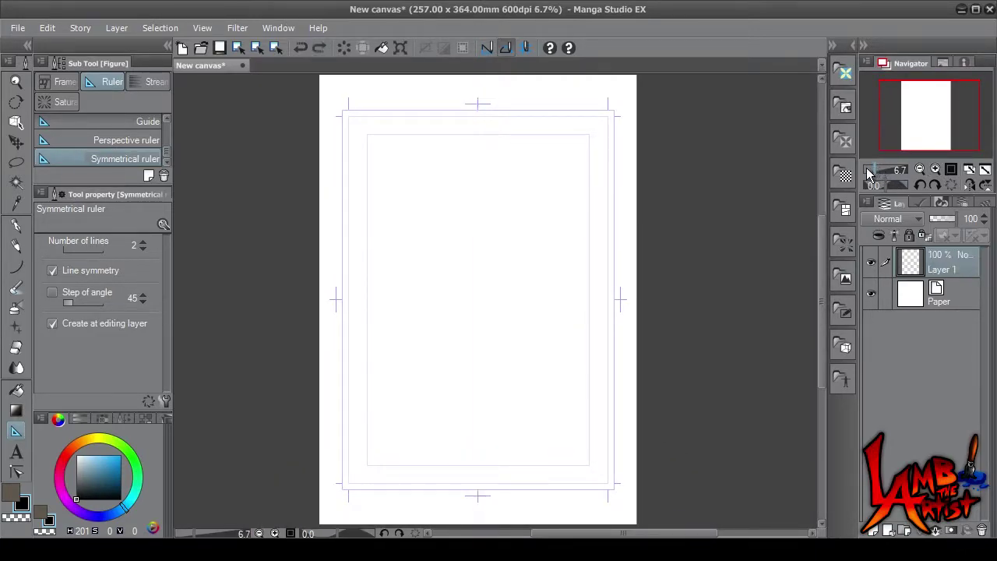
{"action": "left_click_drag", "start_coordinate": [322, 282], "coordinate": [704, 289]}
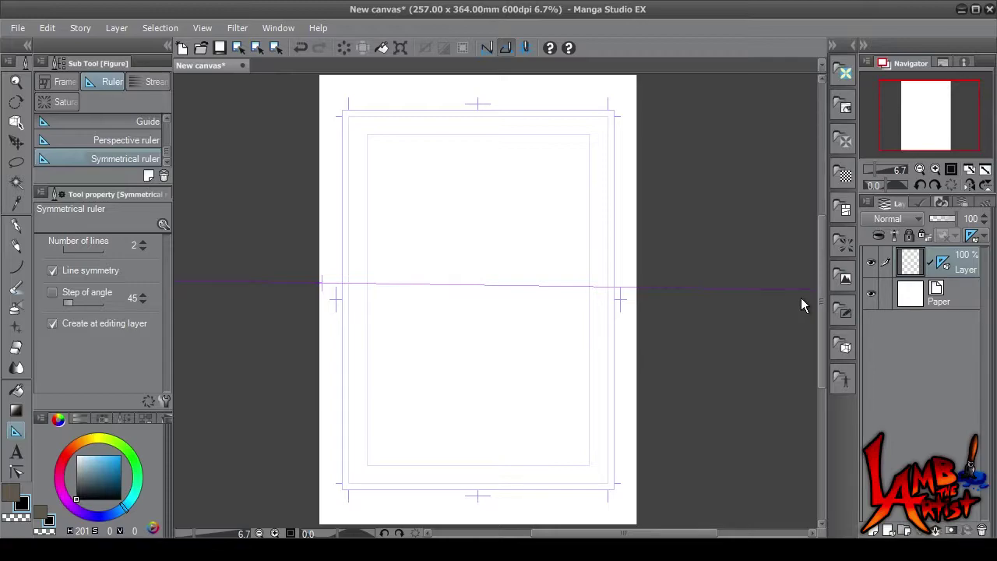
{"action": "key", "text": "ctrl+z"}
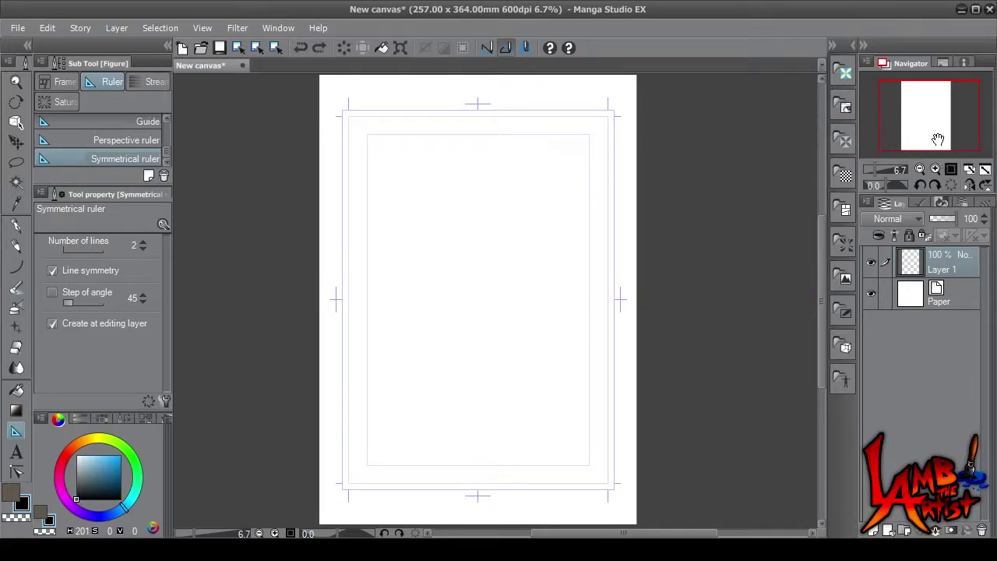
{"action": "left_click_drag", "start_coordinate": [935, 134], "coordinate": [933, 129]}
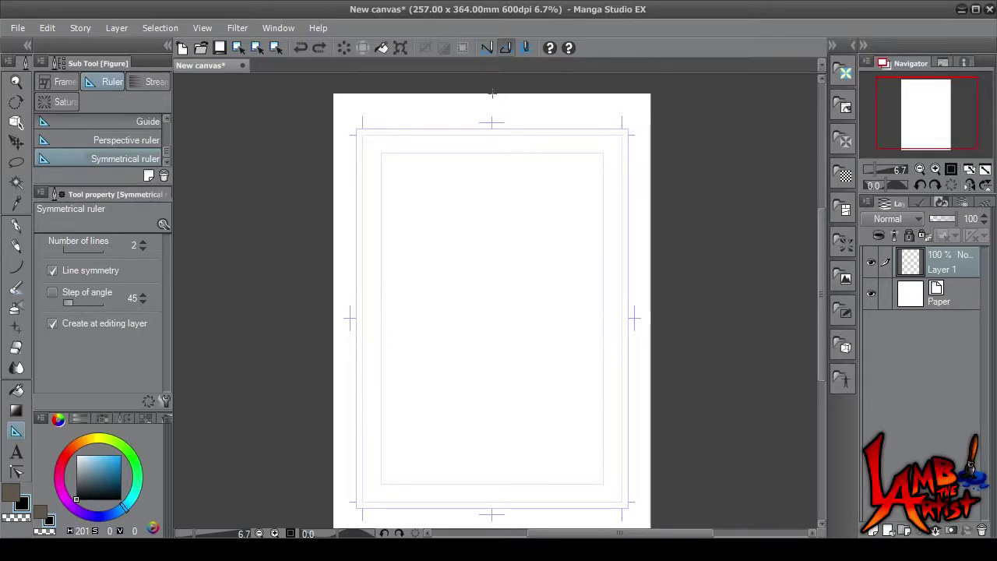
{"action": "left_click_drag", "start_coordinate": [492, 96], "coordinate": [566, 534]}
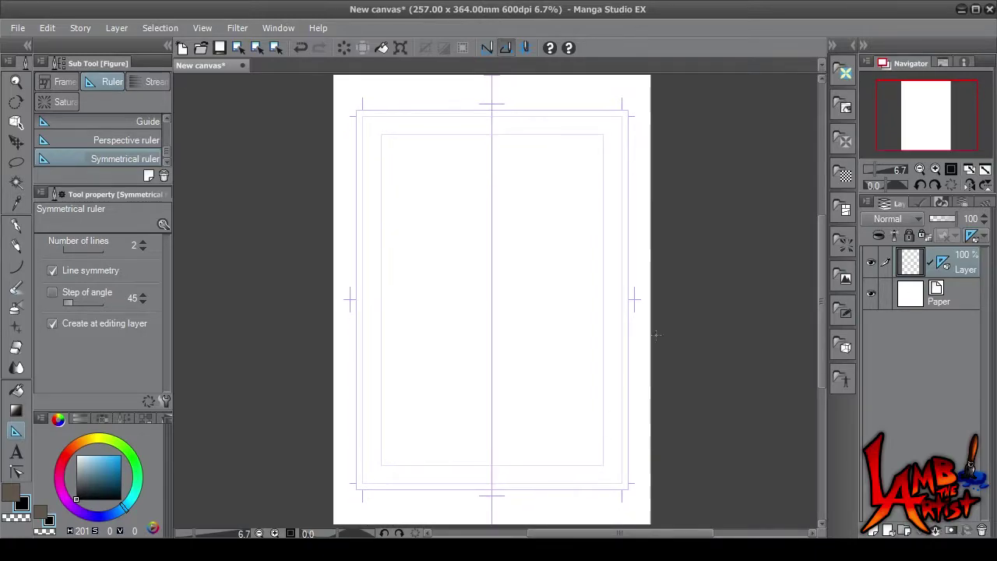
{"action": "left_click_drag", "start_coordinate": [945, 124], "coordinate": [924, 106]}
- Zoom in to 12.5%, pan to the upper page, and return to the Lighter pencil
{"action": "left_click", "coordinate": [935, 168]}
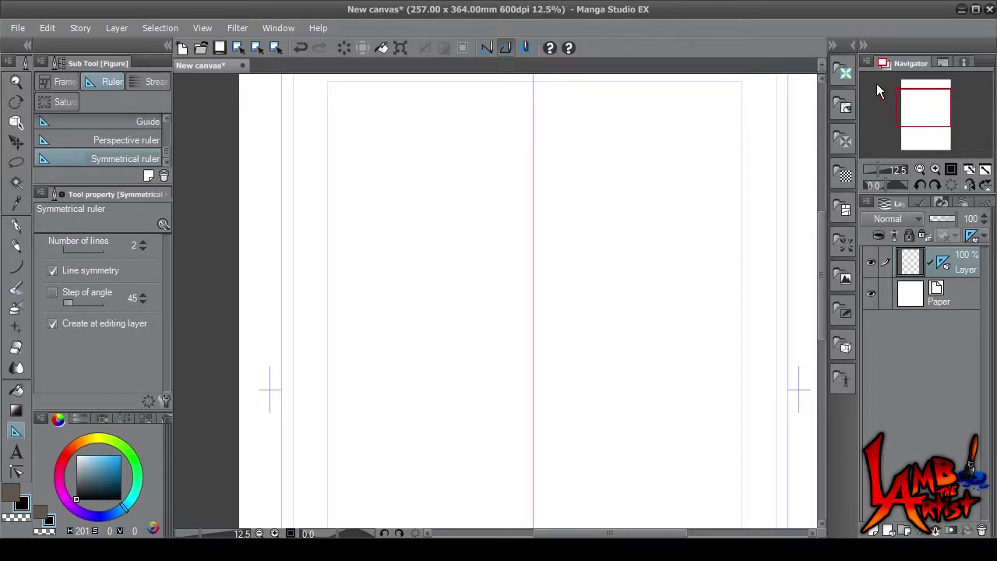
{"action": "left_click_drag", "start_coordinate": [919, 127], "coordinate": [927, 125]}
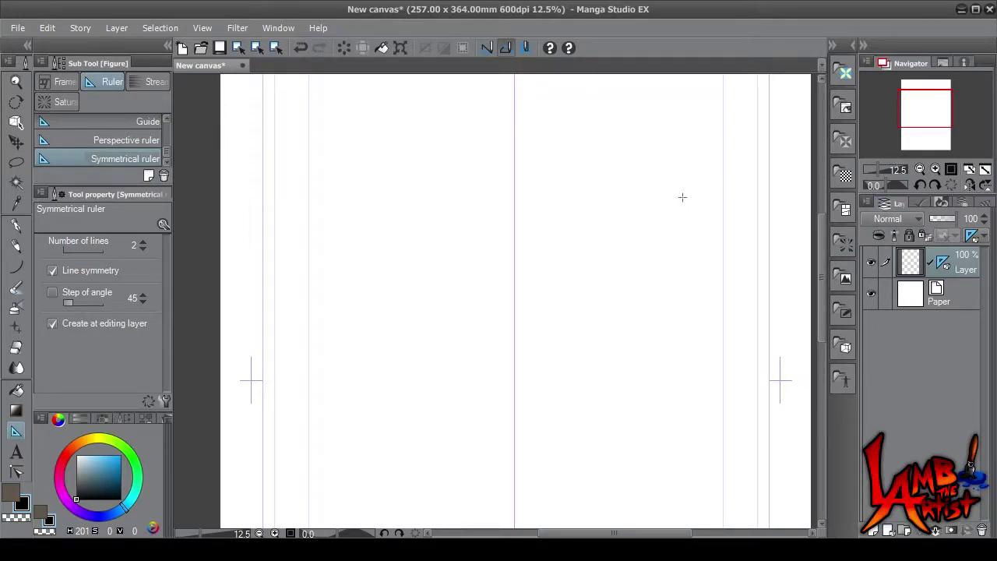
{"action": "left_click_drag", "start_coordinate": [929, 123], "coordinate": [932, 125]}
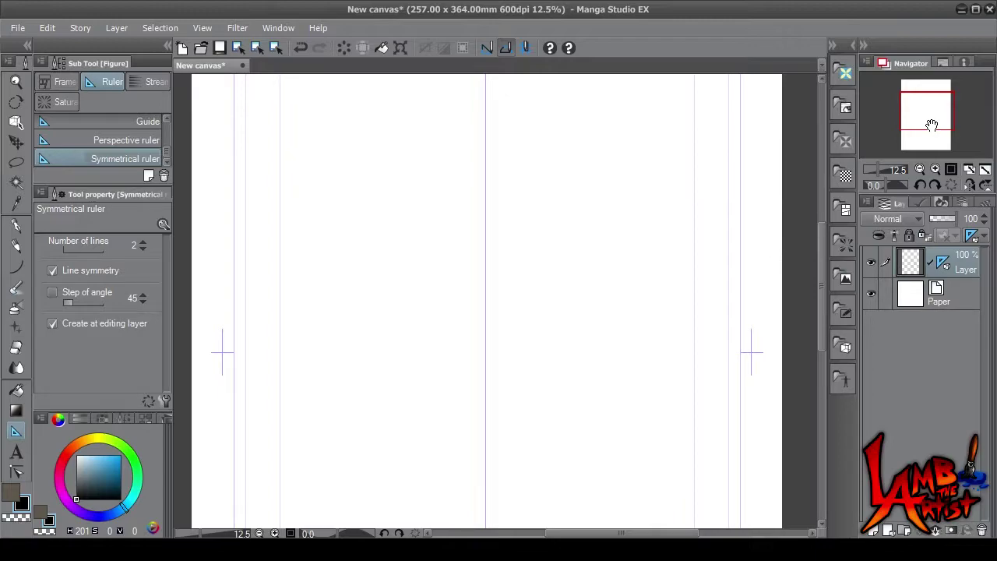
{"action": "key", "text": "p"}
{"action": "key", "text": "p"}
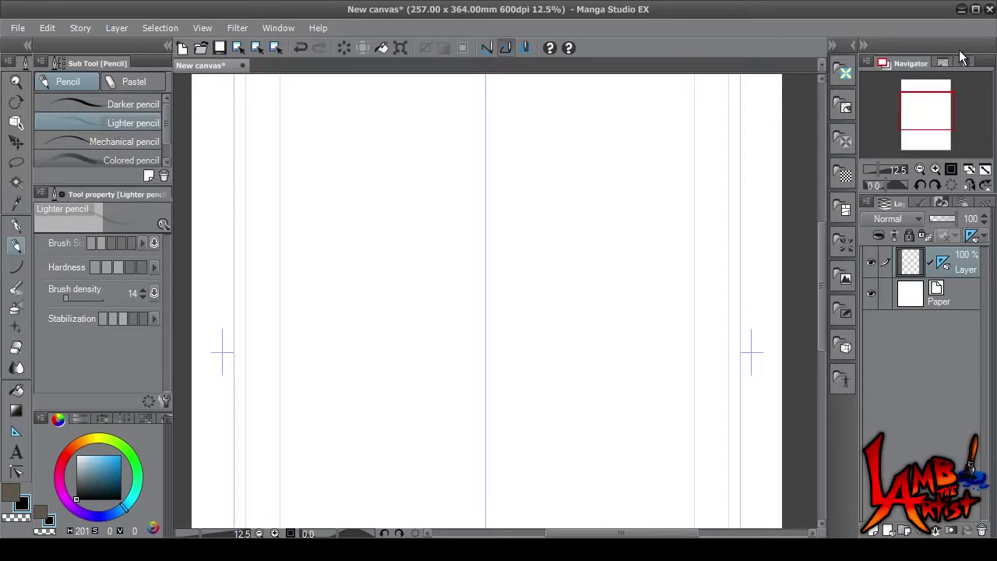
- Insert a blank raster Layer 2 directly above the Paper layer
{"action": "left_click", "coordinate": [950, 288]}
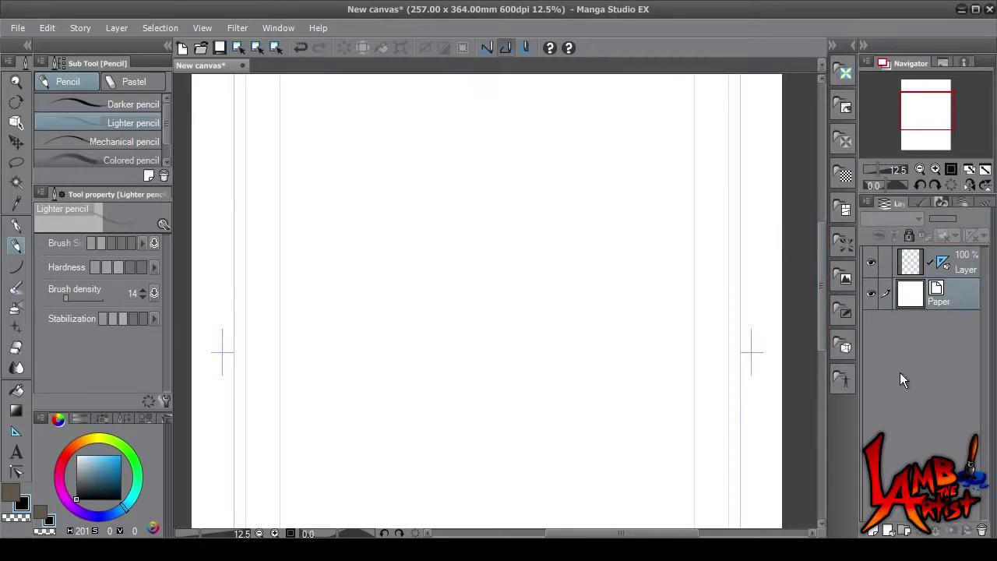
{"action": "left_click", "coordinate": [873, 531]}
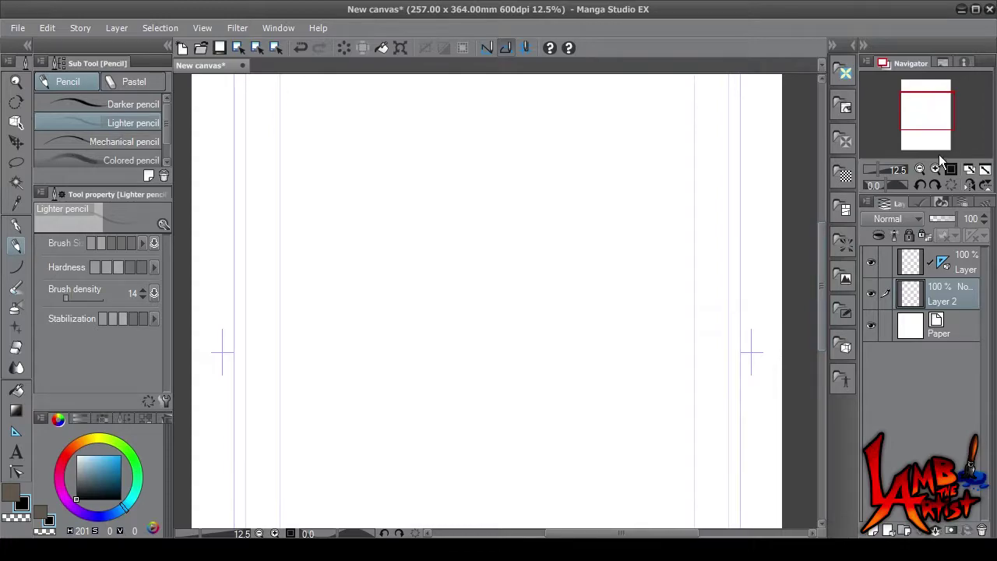
- Set the symmetry ruler to Show in All Layers and make Layer 2 the drawing layer
{"action": "left_click", "coordinate": [942, 262]}
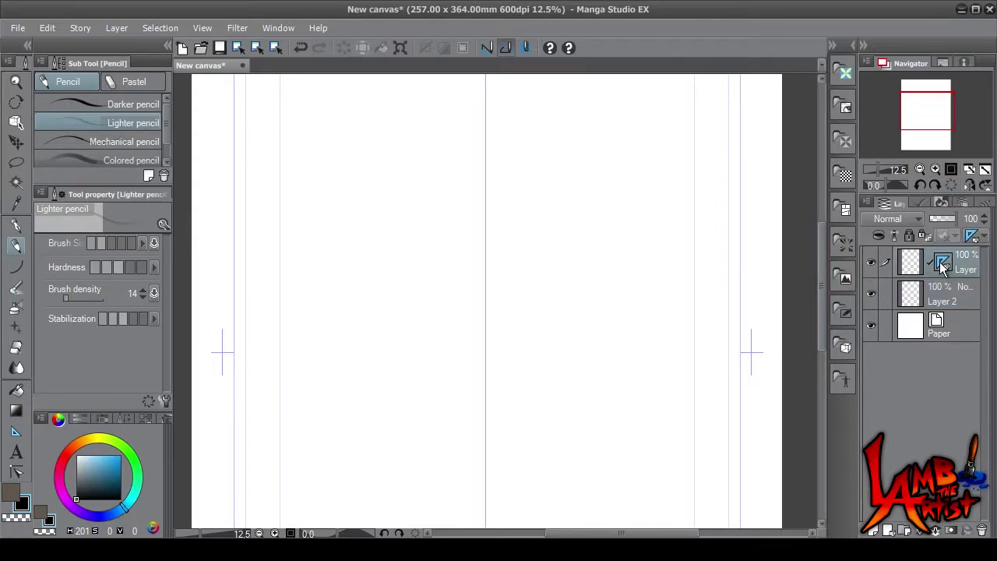
{"action": "right_click", "coordinate": [942, 263]}
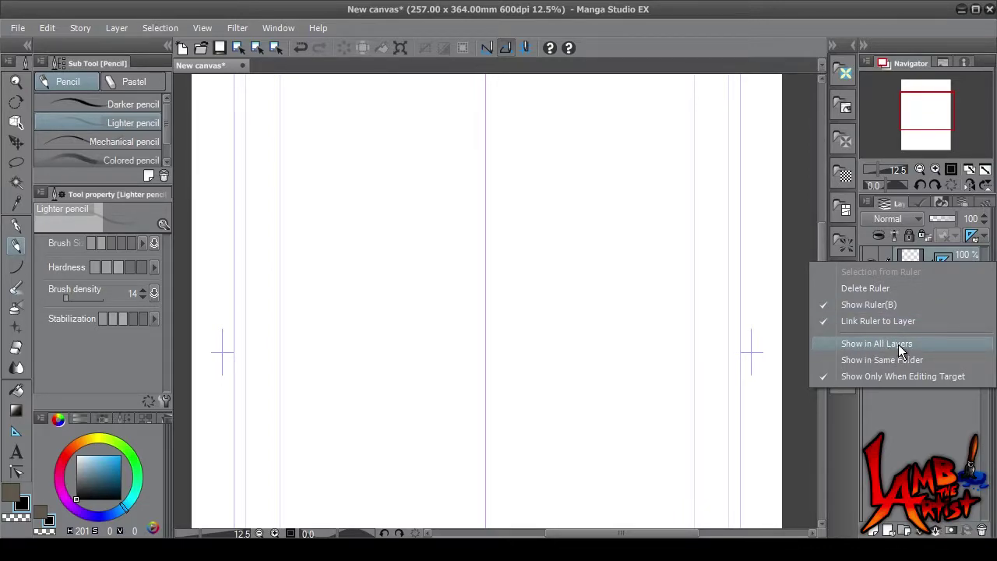
{"action": "left_click", "coordinate": [845, 343]}
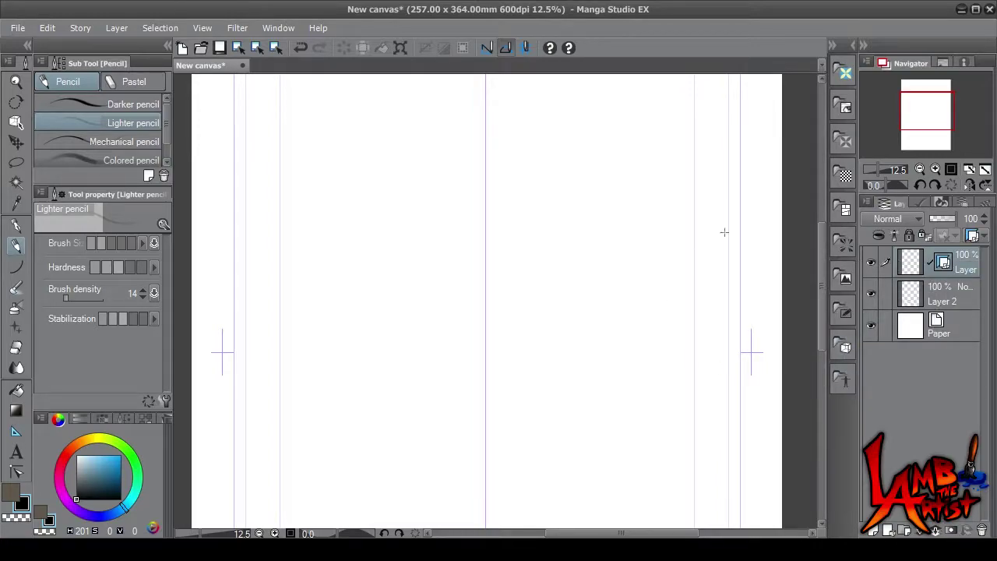
{"action": "left_click", "coordinate": [935, 293]}
- Pan the Navigator view to the top-centre of the page, bringing its top border into view
{"action": "mouse_move", "coordinate": [931, 99]}
{"action": "left_mouse_down"}
{"action": "mouse_move", "coordinate": [930, 87]}
{"action": "mouse_move", "coordinate": [929, 115]}
{"action": "left_mouse_up"}
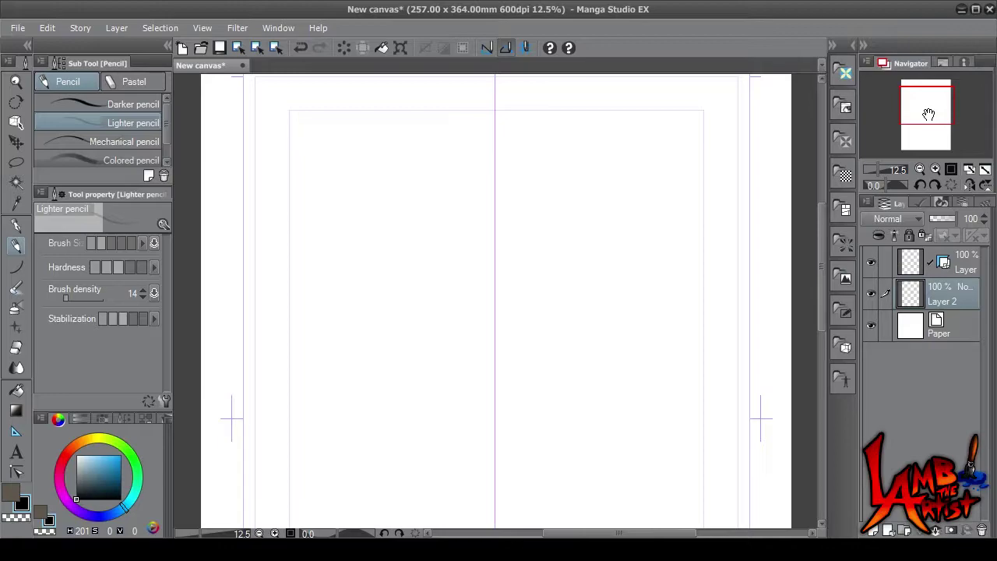
{"action": "left_click_drag", "start_coordinate": [929, 114], "coordinate": [927, 119]}
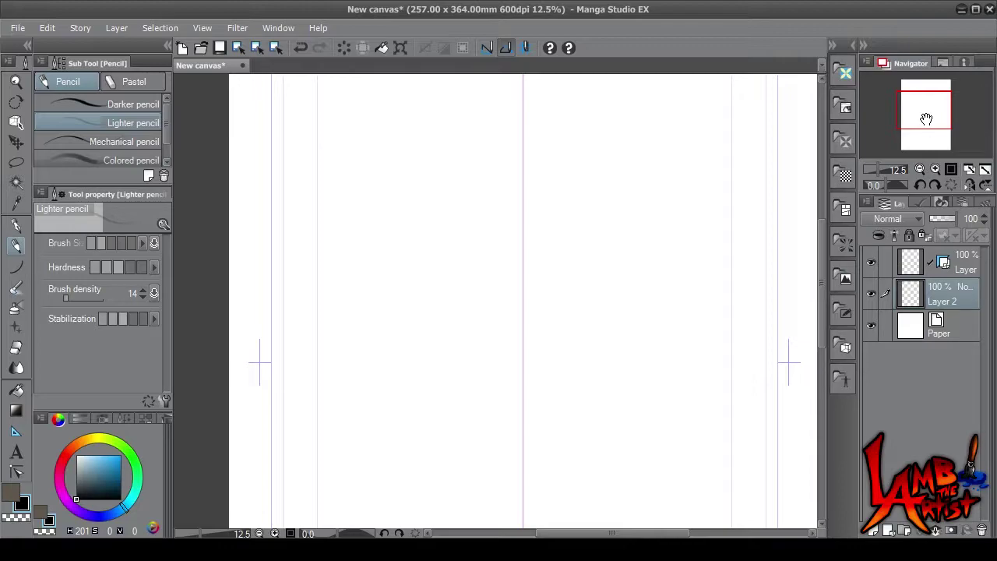
{"action": "left_click_drag", "start_coordinate": [926, 119], "coordinate": [923, 118]}
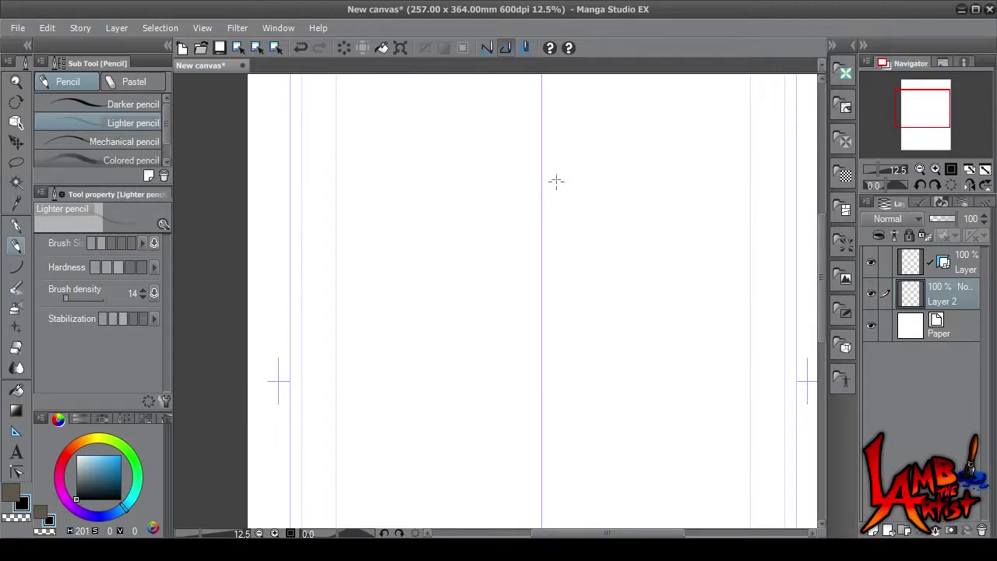
- Sketch the mirrored arch across the top of the head
{"action": "left_click_drag", "start_coordinate": [505, 166], "coordinate": [538, 173]}
{"action": "left_click_drag", "start_coordinate": [550, 170], "coordinate": [580, 166]}
{"action": "left_click_drag", "start_coordinate": [471, 190], "coordinate": [526, 165]}
{"action": "left_click_drag", "start_coordinate": [567, 165], "coordinate": [613, 189]}
{"action": "left_click_drag", "start_coordinate": [495, 171], "coordinate": [452, 218]}
{"action": "left_click_drag", "start_coordinate": [613, 194], "coordinate": [633, 218]}
- Extend the head outline down both sides of the face
{"action": "left_click_drag", "start_coordinate": [602, 179], "coordinate": [659, 260]}
{"action": "left_click_drag", "start_coordinate": [448, 205], "coordinate": [427, 261]}
{"action": "left_click_drag", "start_coordinate": [623, 189], "coordinate": [641, 224]}
{"action": "left_click_drag", "start_coordinate": [445, 216], "coordinate": [421, 357]}
{"action": "left_click_drag", "start_coordinate": [640, 215], "coordinate": [661, 290]}
{"action": "left_click_drag", "start_coordinate": [427, 277], "coordinate": [435, 373]}
{"action": "left_click_drag", "start_coordinate": [655, 283], "coordinate": [650, 374]}
{"action": "left_click_drag", "start_coordinate": [426, 316], "coordinate": [422, 354]}
{"action": "left_click_drag", "start_coordinate": [662, 316], "coordinate": [659, 354]}
{"action": "left_click_drag", "start_coordinate": [427, 343], "coordinate": [434, 412]}
{"action": "left_click_drag", "start_coordinate": [662, 343], "coordinate": [648, 412]}
{"action": "left_click_drag", "start_coordinate": [433, 362], "coordinate": [438, 442]}
{"action": "left_click_drag", "start_coordinate": [651, 365], "coordinate": [643, 441]}
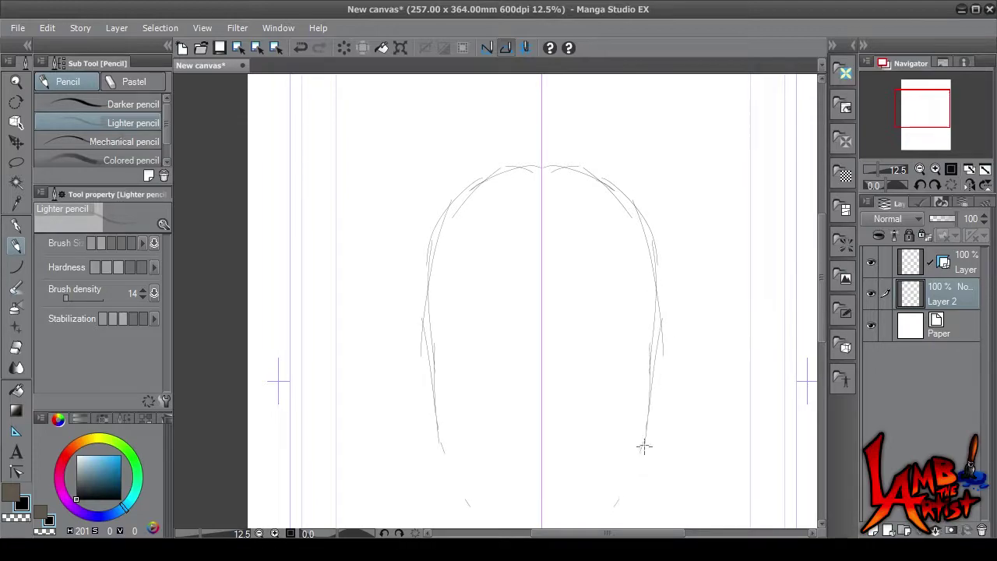
- Close the lower face down to the chin and draw mirrored angled eyebrows
{"action": "left_click_drag", "start_coordinate": [440, 446], "coordinate": [457, 483]}
{"action": "left_click_drag", "start_coordinate": [640, 466], "coordinate": [611, 509]}
{"action": "left_click_drag", "start_coordinate": [452, 476], "coordinate": [473, 510]}
{"action": "left_click_drag", "start_coordinate": [923, 114], "coordinate": [922, 119]}
{"action": "left_click_drag", "start_coordinate": [616, 470], "coordinate": [575, 509]}
{"action": "mouse_move", "coordinate": [600, 305]}
{"action": "left_mouse_down"}
{"action": "mouse_move", "coordinate": [575, 315]}
{"action": "mouse_move", "coordinate": [634, 305]}
{"action": "left_mouse_up"}
{"action": "mouse_move", "coordinate": [565, 314]}
{"action": "left_mouse_down"}
{"action": "mouse_move", "coordinate": [626, 314]}
{"action": "mouse_move", "coordinate": [628, 305]}
{"action": "mouse_move", "coordinate": [592, 332]}
{"action": "mouse_move", "coordinate": [583, 316]}
{"action": "mouse_move", "coordinate": [628, 318]}
{"action": "mouse_move", "coordinate": [592, 327]}
{"action": "mouse_move", "coordinate": [627, 317]}
{"action": "mouse_move", "coordinate": [606, 324]}
{"action": "mouse_move", "coordinate": [564, 308]}
{"action": "mouse_move", "coordinate": [596, 281]}
{"action": "mouse_move", "coordinate": [655, 284]}
{"action": "mouse_move", "coordinate": [629, 305]}
{"action": "left_mouse_up"}
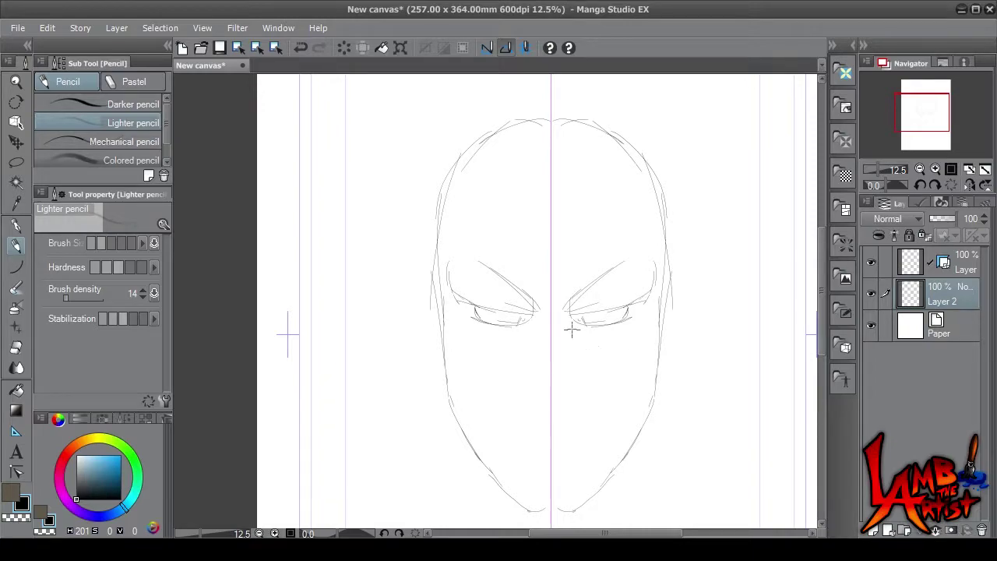
- Draw a mirrored stroke under each eye, then Block-erase stray lines on the head's left outline
{"action": "left_click_drag", "start_coordinate": [575, 332], "coordinate": [594, 336]}
{"action": "key", "text": "e"}
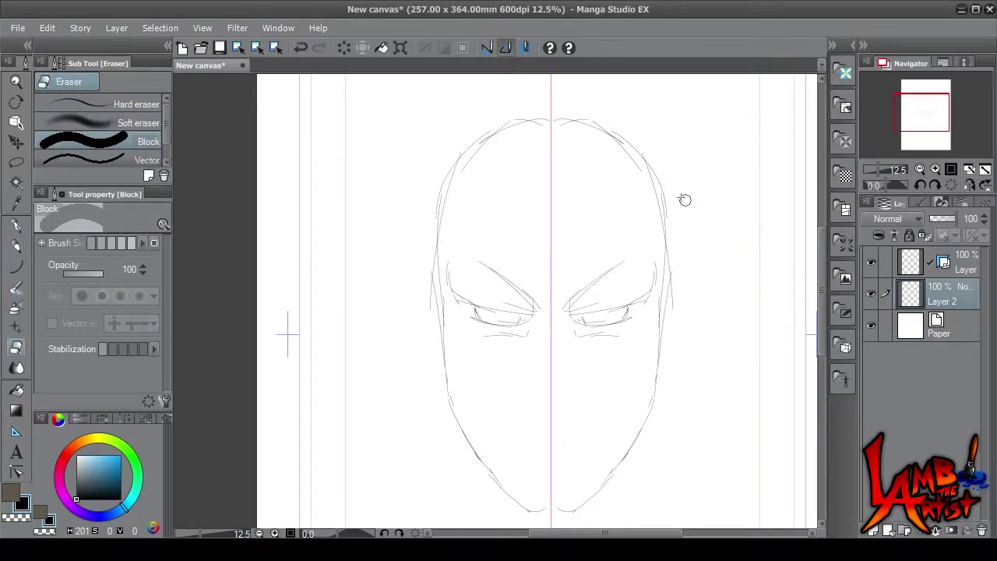
{"action": "mouse_move", "coordinate": [657, 178]}
{"action": "left_mouse_down"}
{"action": "mouse_move", "coordinate": [670, 316]}
{"action": "mouse_move", "coordinate": [660, 197]}
{"action": "mouse_move", "coordinate": [625, 129]}
{"action": "mouse_move", "coordinate": [612, 138]}
{"action": "mouse_move", "coordinate": [593, 116]}
{"action": "left_mouse_up"}
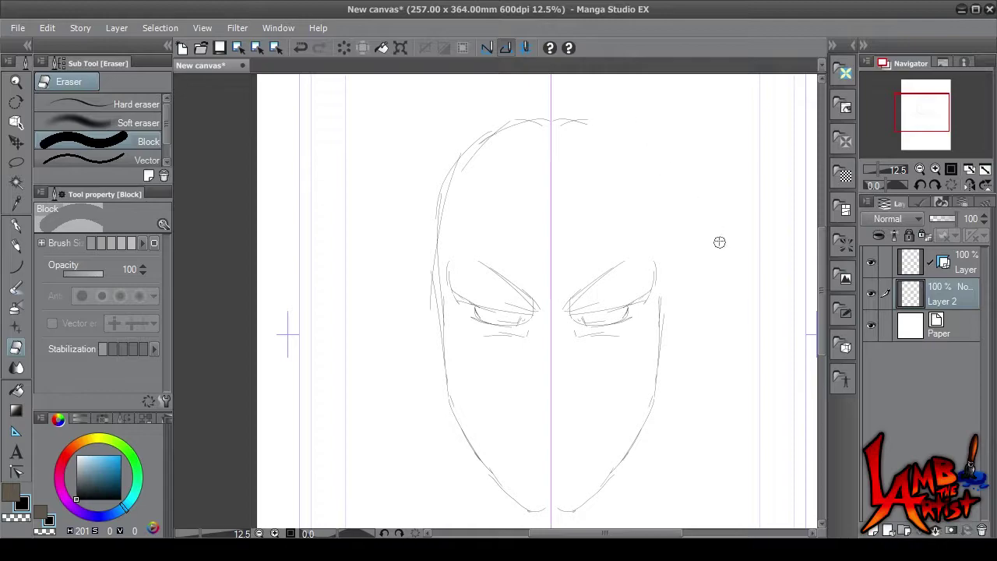
{"action": "key", "text": "ctrl+z"}
{"action": "mouse_move", "coordinate": [433, 314]}
{"action": "left_mouse_down"}
{"action": "mouse_move", "coordinate": [431, 225]}
{"action": "mouse_move", "coordinate": [485, 127]}
{"action": "mouse_move", "coordinate": [505, 120]}
{"action": "left_mouse_up"}
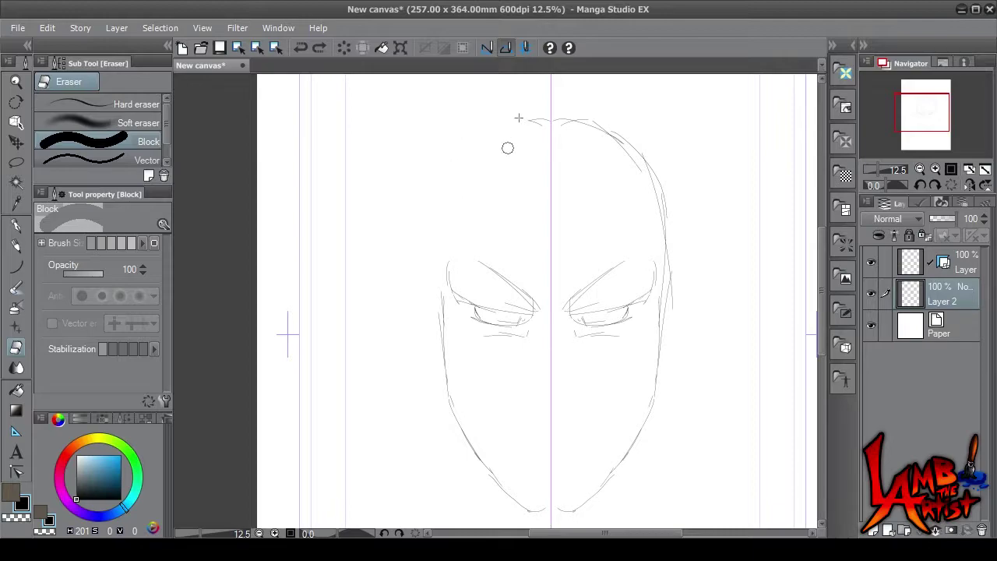
{"action": "mouse_move", "coordinate": [652, 143]}
{"action": "left_mouse_down"}
{"action": "mouse_move", "coordinate": [647, 197]}
{"action": "mouse_move", "coordinate": [653, 225]}
{"action": "mouse_move", "coordinate": [668, 220]}
{"action": "mouse_move", "coordinate": [672, 318]}
{"action": "mouse_move", "coordinate": [667, 235]}
{"action": "left_mouse_up"}
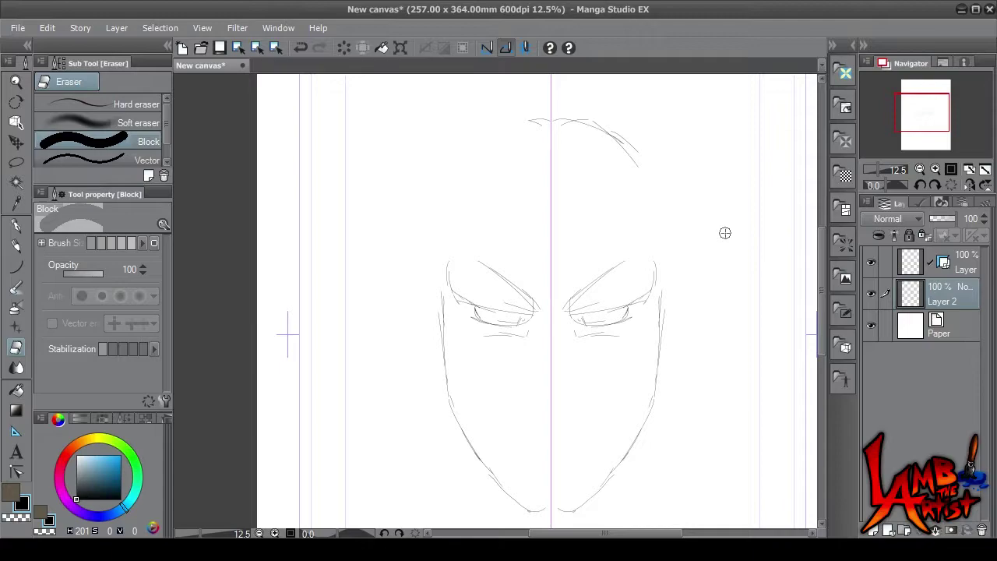
{"action": "key", "text": "ctrl+z"}
{"action": "key", "text": "ctrl+z"}
{"action": "key", "text": "ctrl+z"}
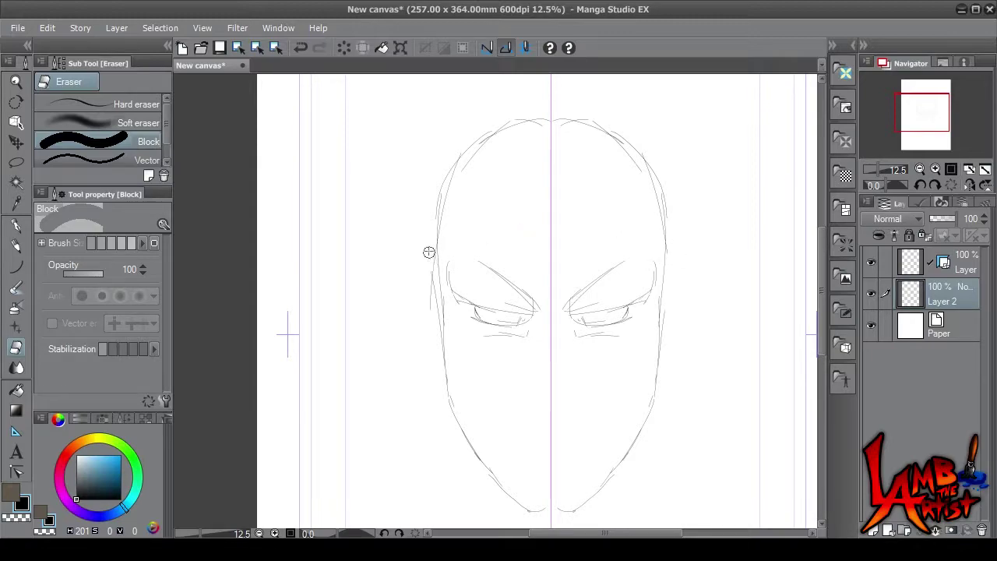
{"action": "left_click_drag", "start_coordinate": [428, 249], "coordinate": [429, 265]}
{"action": "key", "text": "p"}
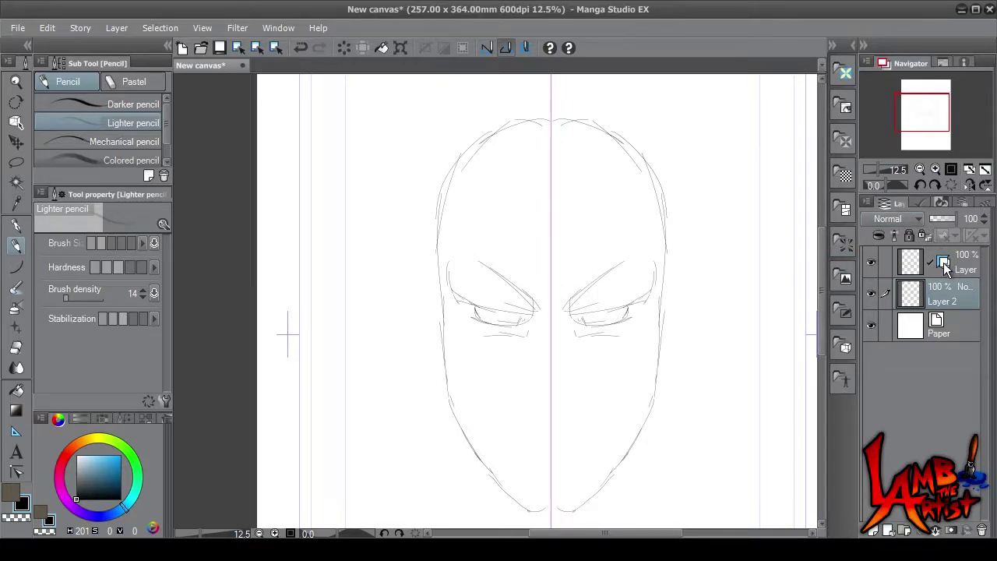
- Select the Figure tool to bring up the Symmetrical ruler sub tool
{"action": "left_click", "coordinate": [15, 434]}
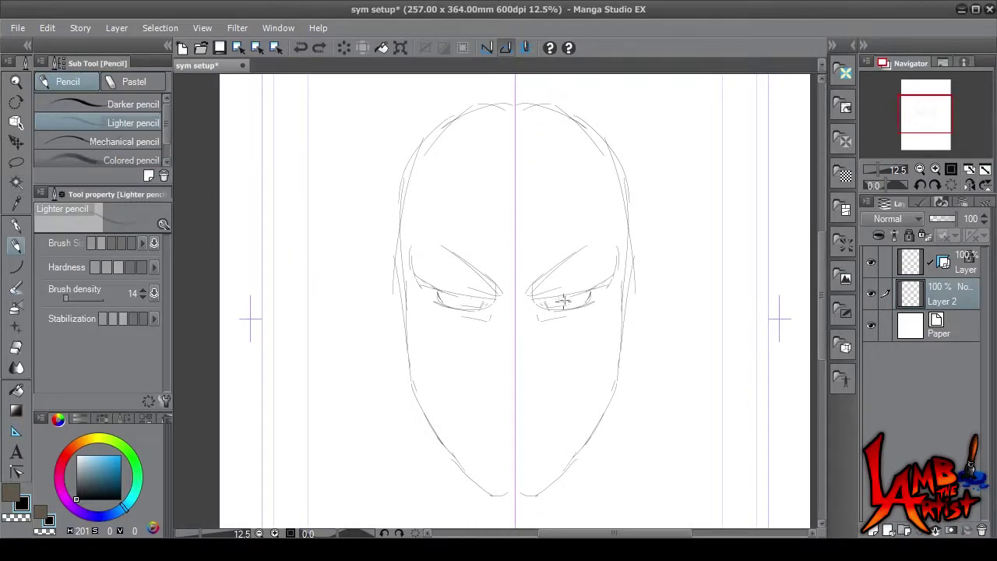
- Draw mirrored pupils, creases above the eyes, and jaw strokes closing the chin
{"action": "mouse_move", "coordinate": [563, 300]}
{"action": "left_mouse_down"}
{"action": "mouse_move", "coordinate": [569, 291]}
{"action": "mouse_move", "coordinate": [562, 297]}
{"action": "left_mouse_up"}
{"action": "left_click_drag", "start_coordinate": [584, 205], "coordinate": [587, 234]}
{"action": "mouse_move", "coordinate": [572, 460]}
{"action": "left_mouse_down"}
{"action": "mouse_move", "coordinate": [535, 494]}
{"action": "mouse_move", "coordinate": [510, 496]}
{"action": "left_mouse_up"}
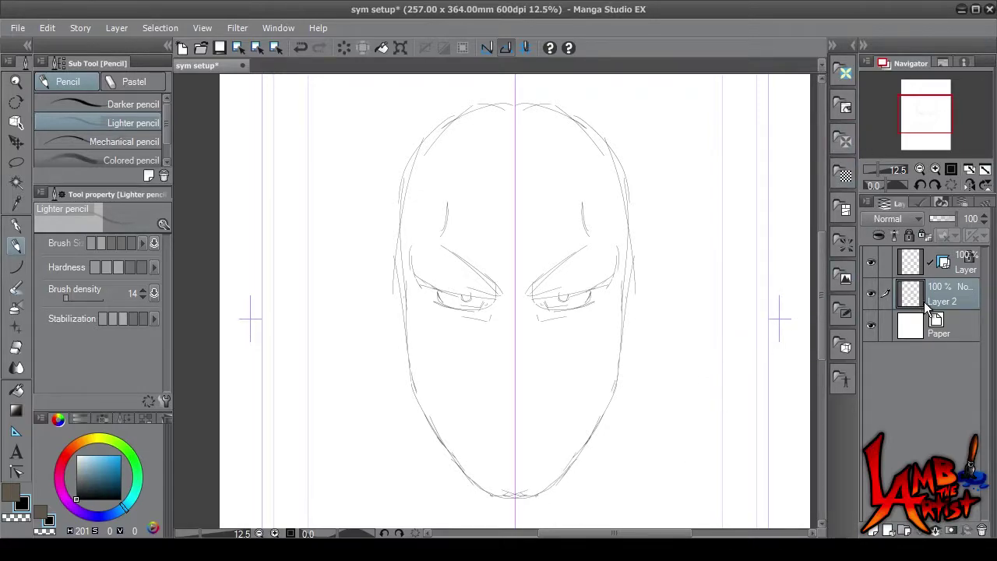
- Uncheck Show Ruler on the top layer's symmetry ruler to hide the guide, then select Layer 2
{"action": "right_click", "coordinate": [942, 262]}
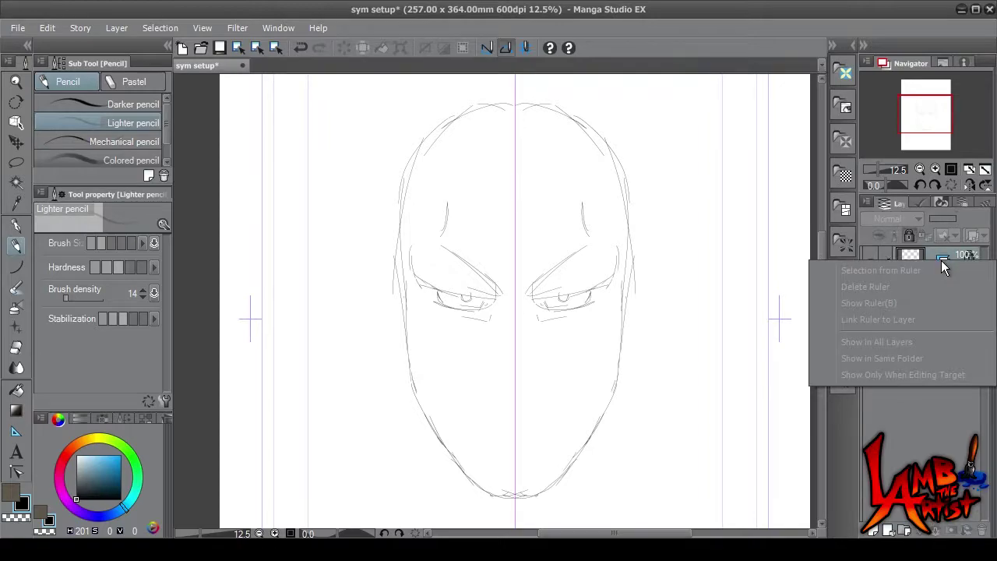
{"action": "left_click", "coordinate": [946, 259]}
{"action": "right_click", "coordinate": [943, 259]}
{"action": "left_click", "coordinate": [946, 262]}
{"action": "left_click", "coordinate": [945, 263]}
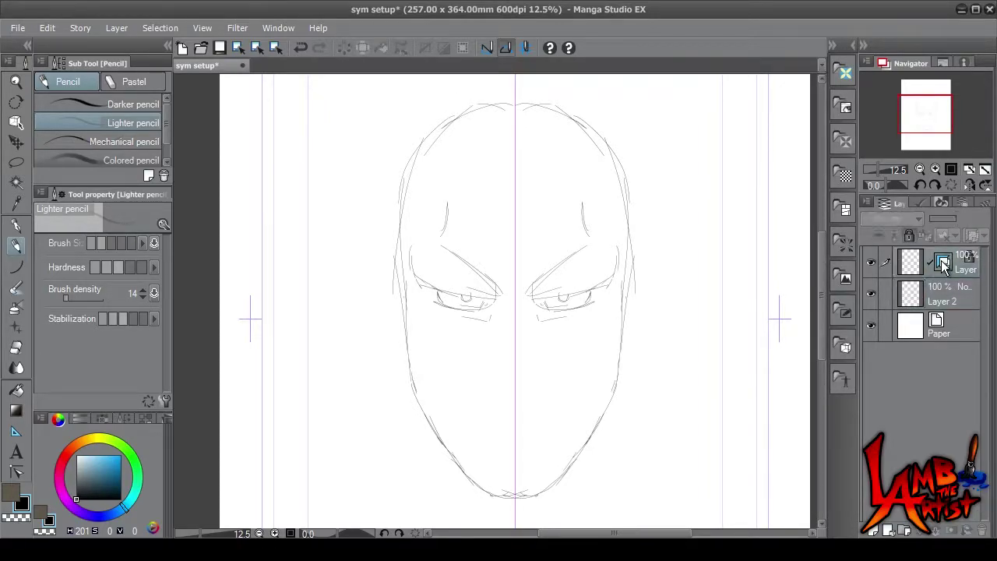
{"action": "right_click", "coordinate": [941, 262]}
{"action": "left_click", "coordinate": [942, 262]}
{"action": "right_click", "coordinate": [944, 260]}
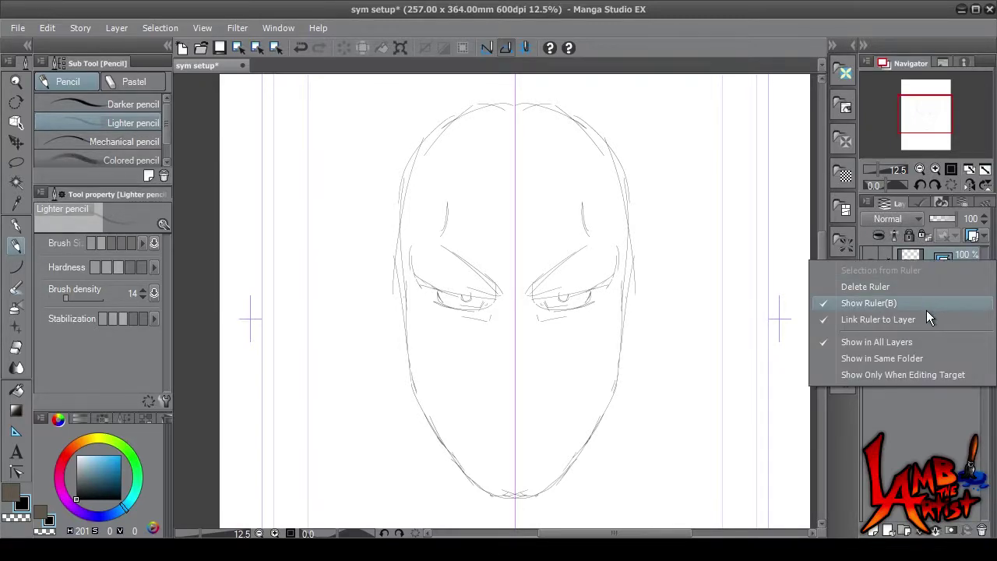
{"action": "left_click", "coordinate": [921, 305]}
{"action": "left_click", "coordinate": [939, 298]}
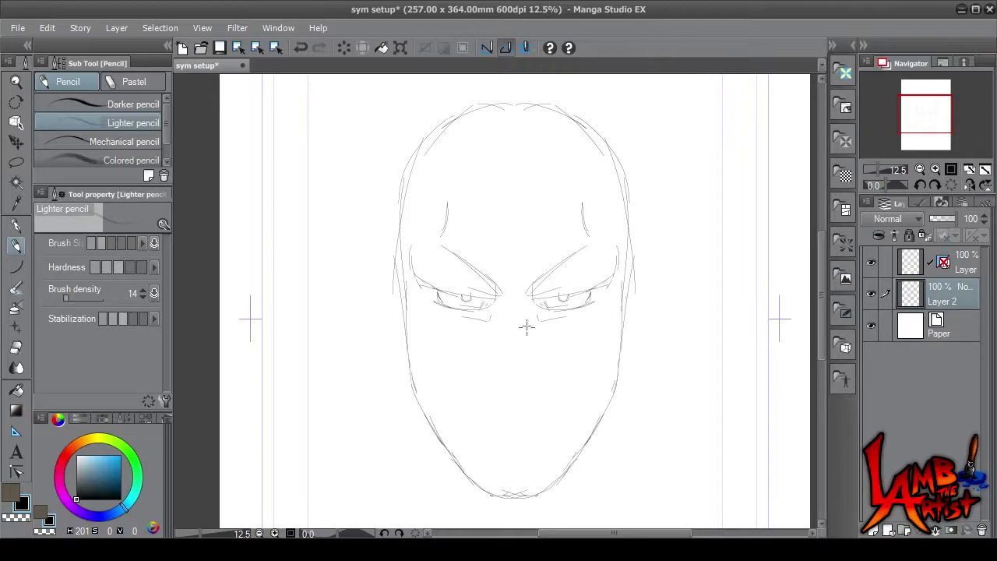
- Pencil the centre nose line, mouth, lower lip and forehead scar, then turn Show Ruler back on
{"action": "left_click_drag", "start_coordinate": [526, 302], "coordinate": [522, 352]}
{"action": "mouse_move", "coordinate": [495, 380]}
{"action": "left_mouse_down"}
{"action": "mouse_move", "coordinate": [545, 377]}
{"action": "mouse_move", "coordinate": [515, 385]}
{"action": "left_mouse_up"}
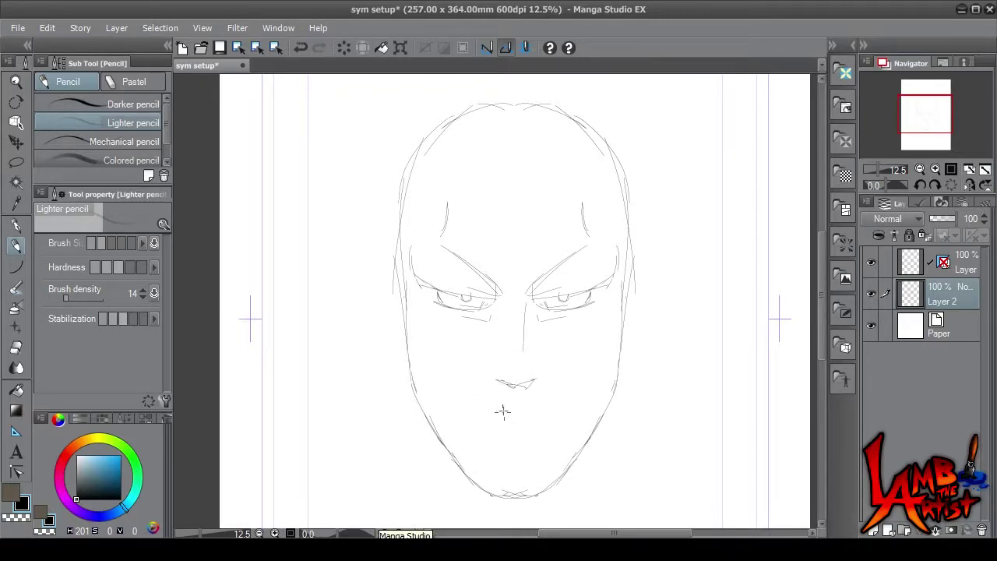
{"action": "mouse_move", "coordinate": [497, 411]}
{"action": "left_mouse_down"}
{"action": "mouse_move", "coordinate": [549, 408]}
{"action": "mouse_move", "coordinate": [480, 419]}
{"action": "mouse_move", "coordinate": [517, 440]}
{"action": "left_mouse_up"}
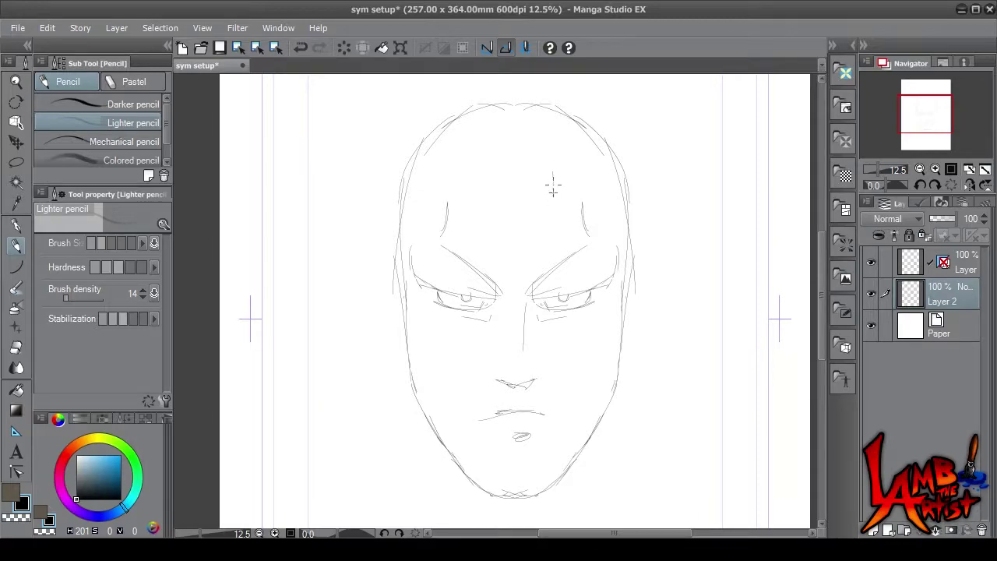
{"action": "mouse_move", "coordinate": [553, 191]}
{"action": "left_mouse_down"}
{"action": "mouse_move", "coordinate": [556, 170]}
{"action": "mouse_move", "coordinate": [553, 189]}
{"action": "mouse_move", "coordinate": [567, 183]}
{"action": "mouse_move", "coordinate": [556, 199]}
{"action": "mouse_move", "coordinate": [558, 181]}
{"action": "mouse_move", "coordinate": [576, 188]}
{"action": "left_mouse_up"}
{"action": "right_click", "coordinate": [944, 263]}
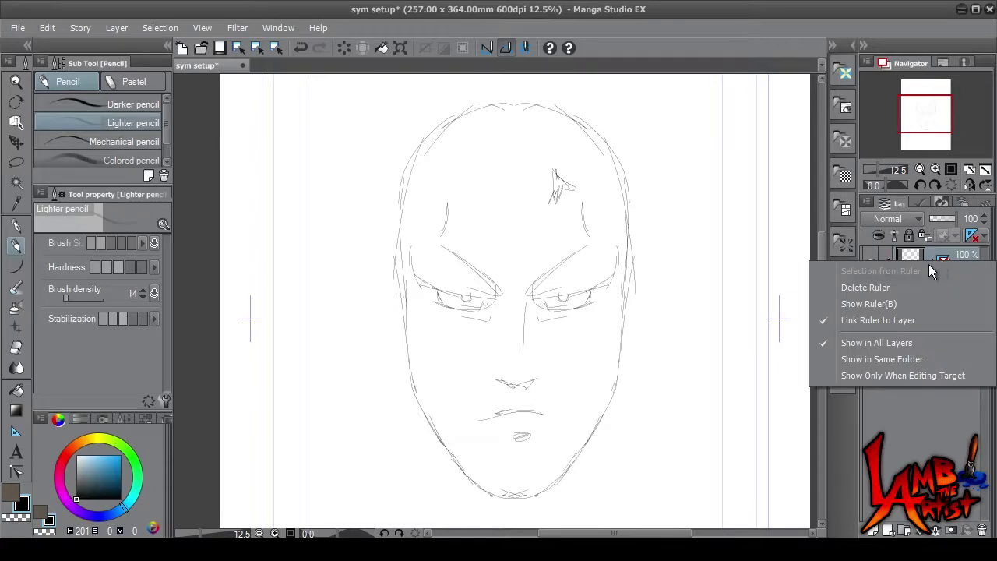
{"action": "left_click", "coordinate": [898, 303]}
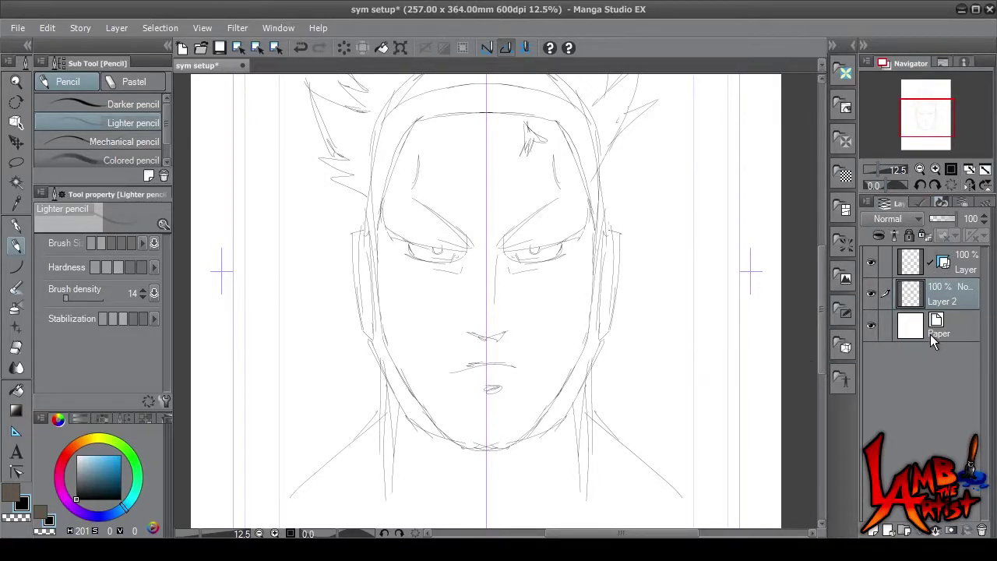
- Uncheck Show Ruler, reselect Layer 2, and pencil a signature stroke beside the face's right ear
{"action": "right_click", "coordinate": [941, 262]}
{"action": "left_click", "coordinate": [892, 305]}
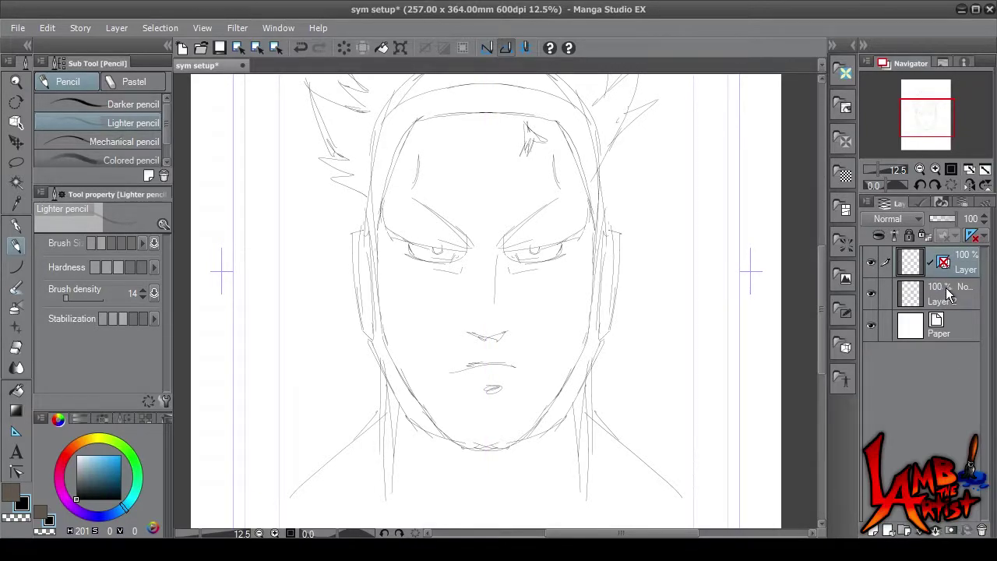
{"action": "left_click", "coordinate": [947, 293]}
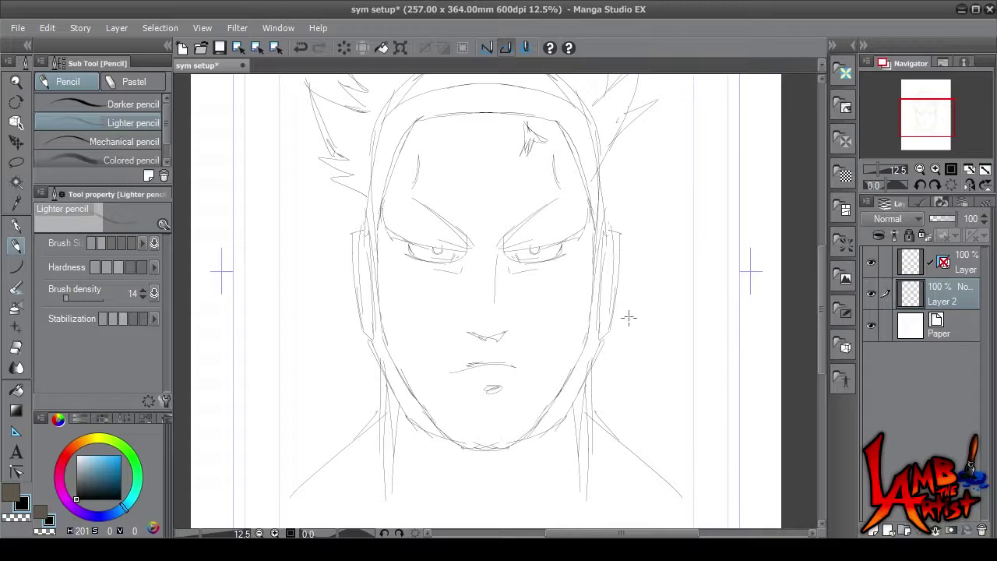
{"action": "left_click_drag", "start_coordinate": [641, 306], "coordinate": [614, 322]}
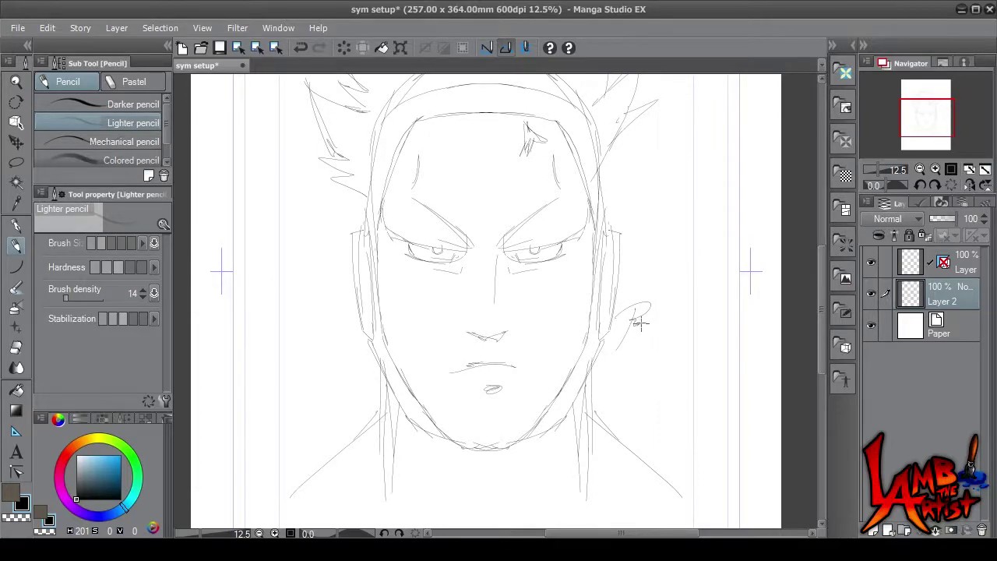